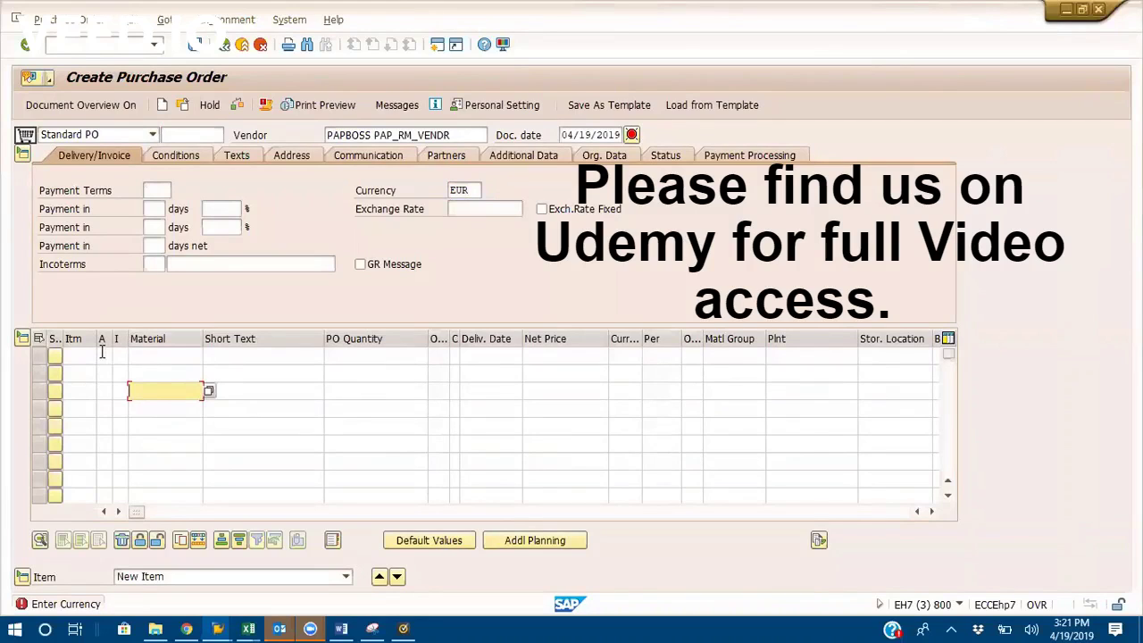
Set item 1's account assignment category to K (Cost center).
left_click(105, 356)
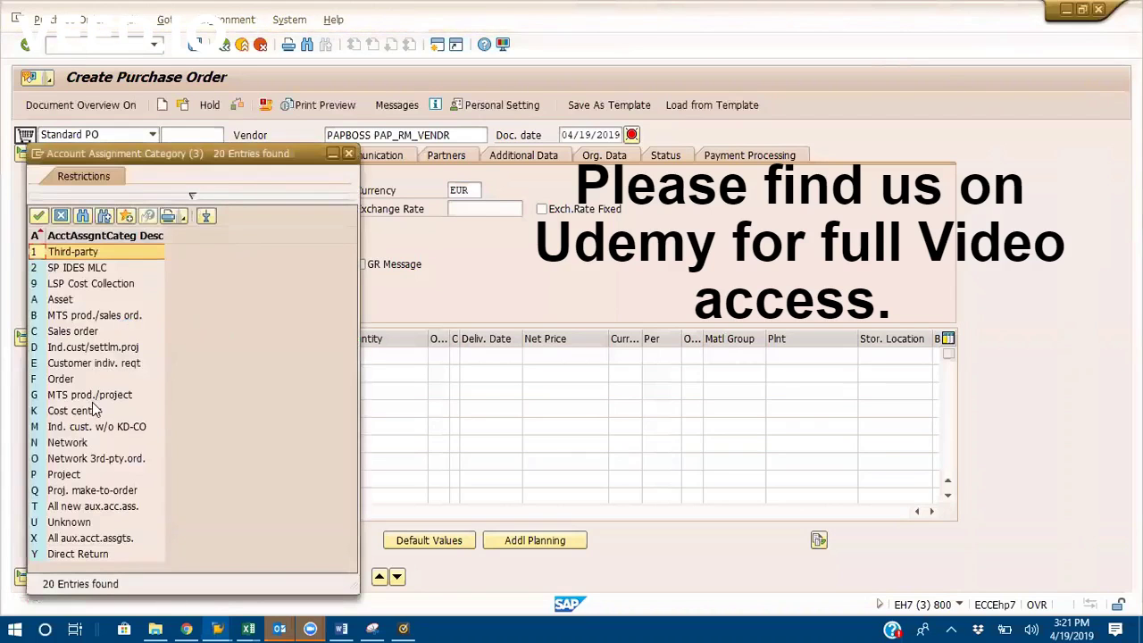
double_click(93, 410)
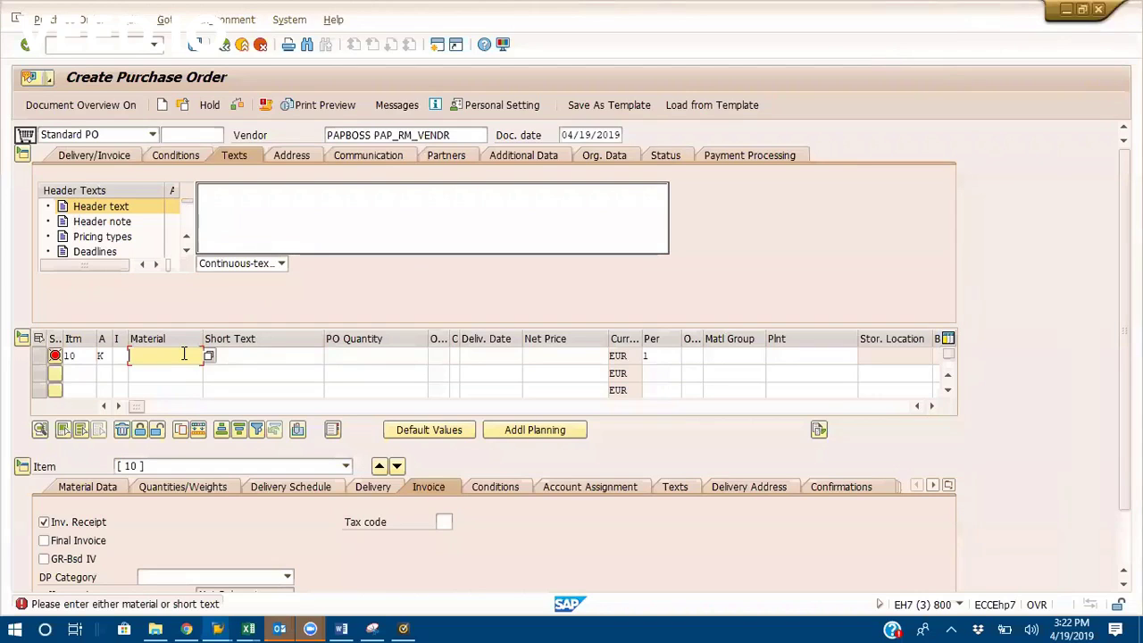
Run an unfiltered material search for item 10 and browse the results.
left_click(210, 361)
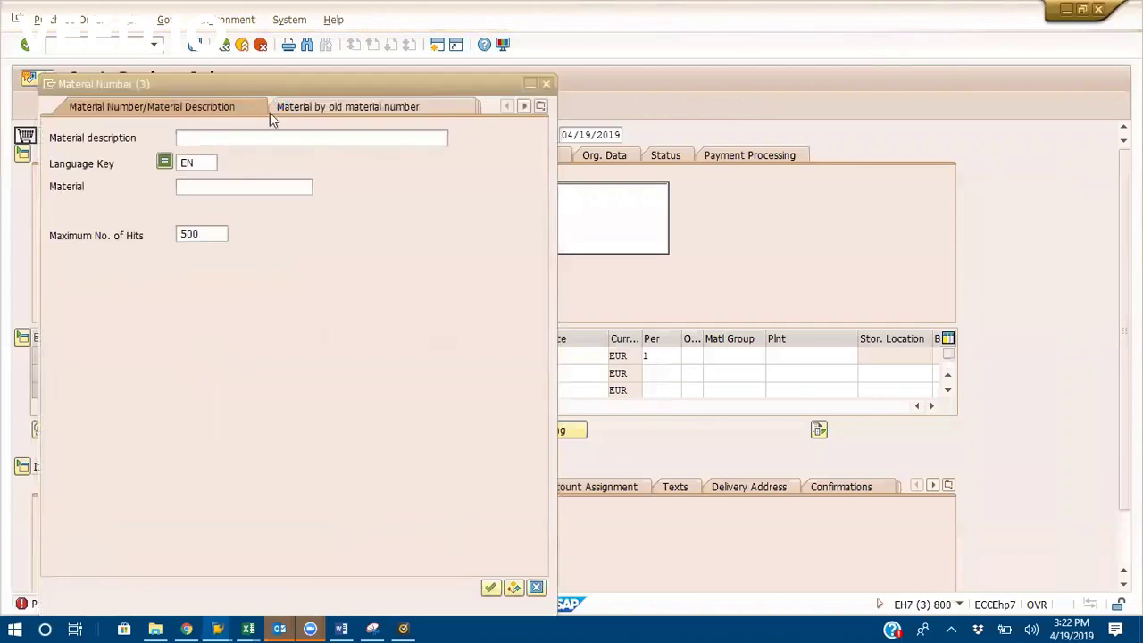
key("Return")
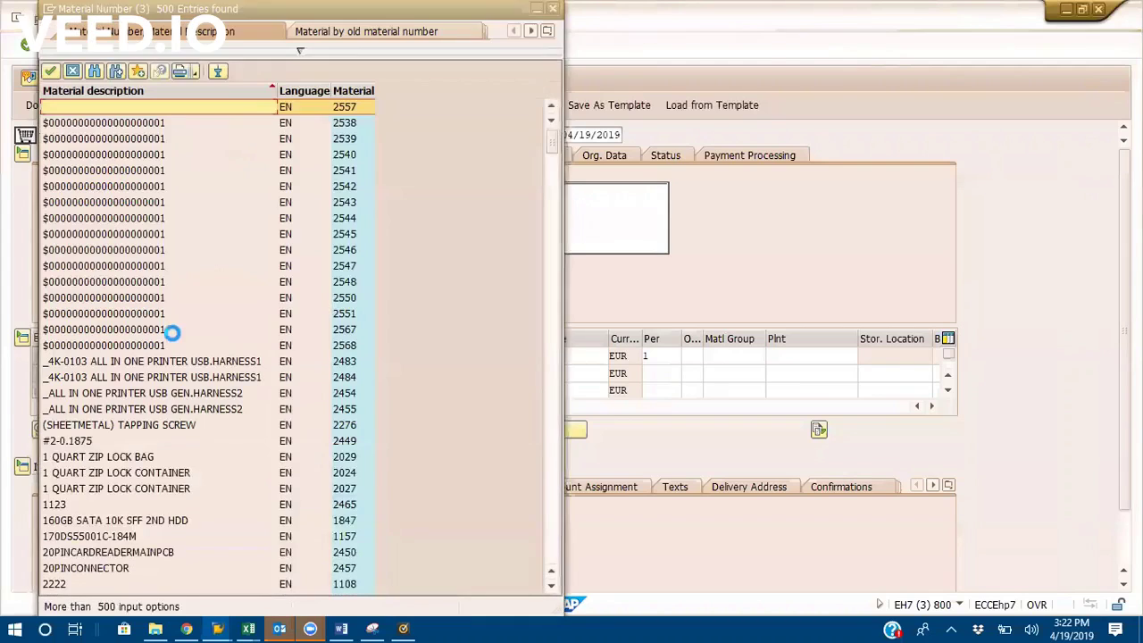
scroll(171, 346, "down", 15)
scroll(173, 335, "down", 2)
scroll(175, 324, "up", 20)
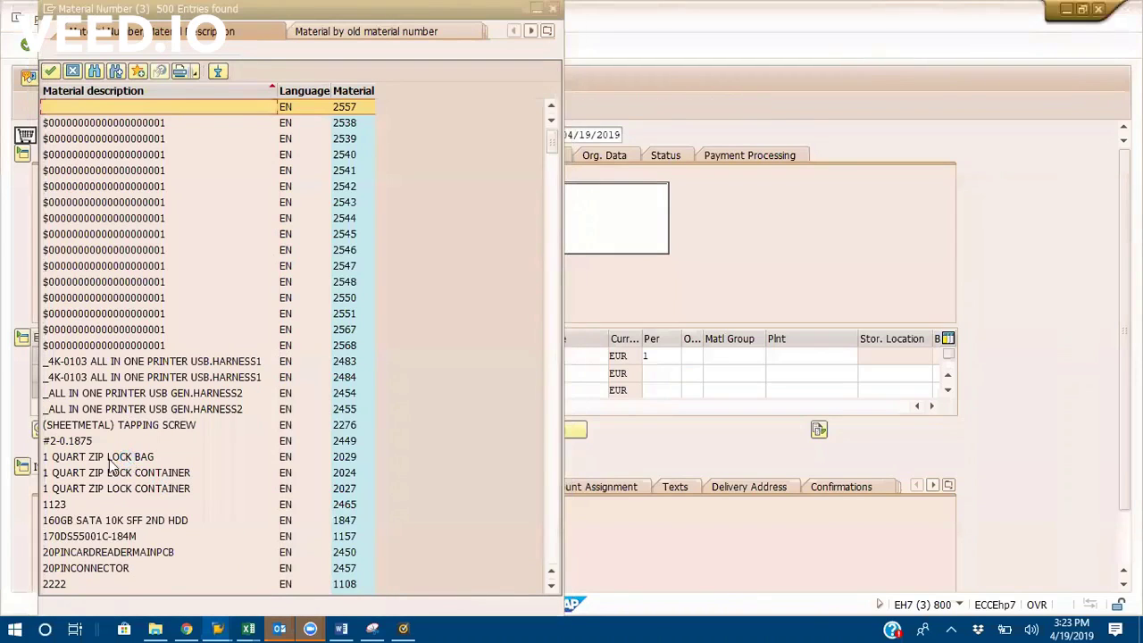
scroll(98, 462, "down", 5)
left_click(89, 457)
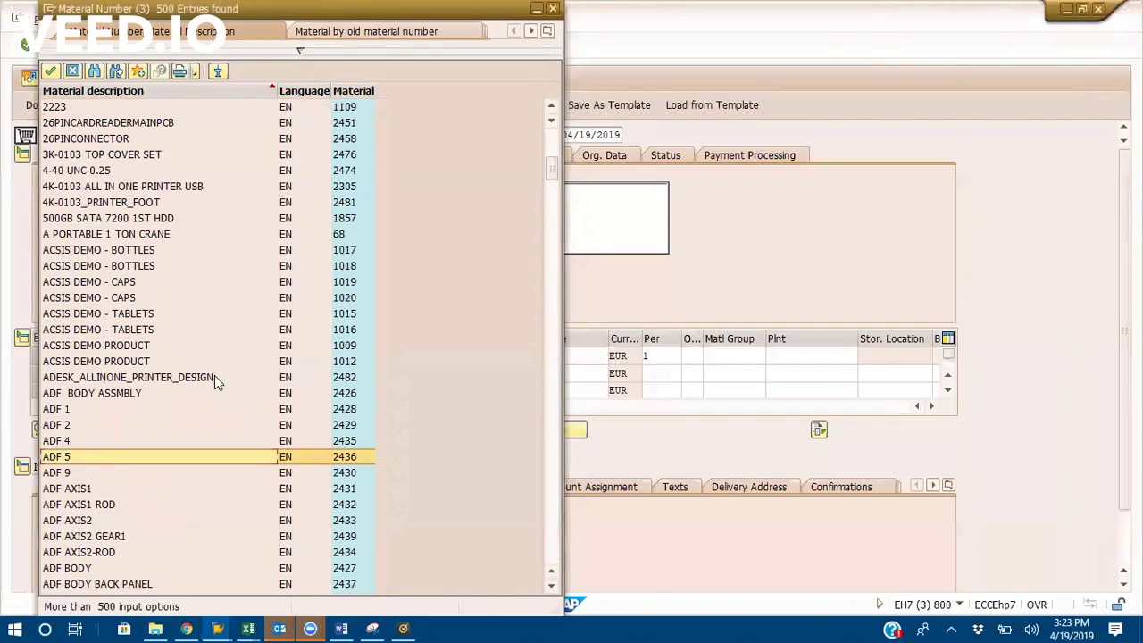
Pick MITSUMI material 2402 from the results and confirm it on item 10.
scroll(215, 382, "down", 3)
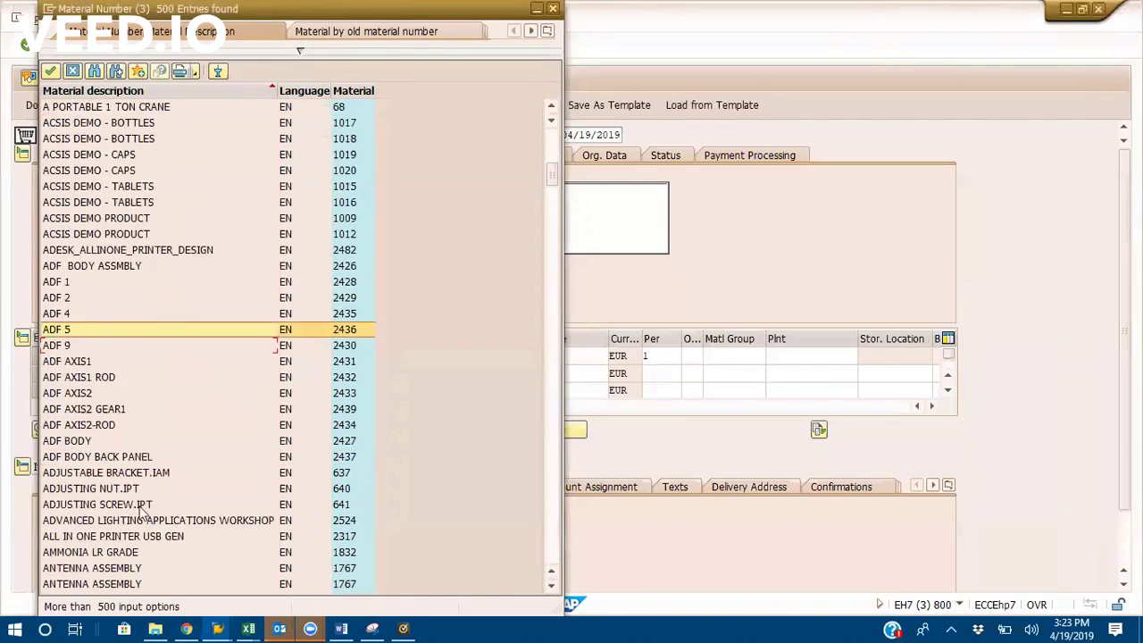
scroll(148, 500, "down", 2)
scroll(140, 511, "down", 3)
scroll(259, 332, "down", 10)
scroll(259, 332, "down", 10)
scroll(98, 427, "down", 10)
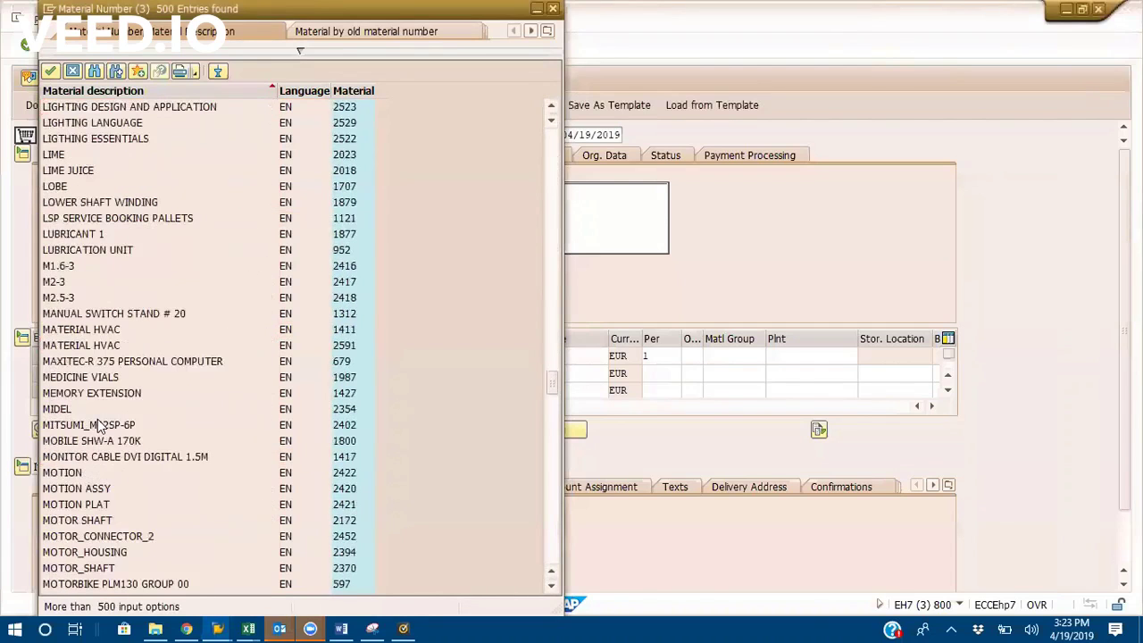
left_click(100, 426)
double_click(100, 426)
key("Return")
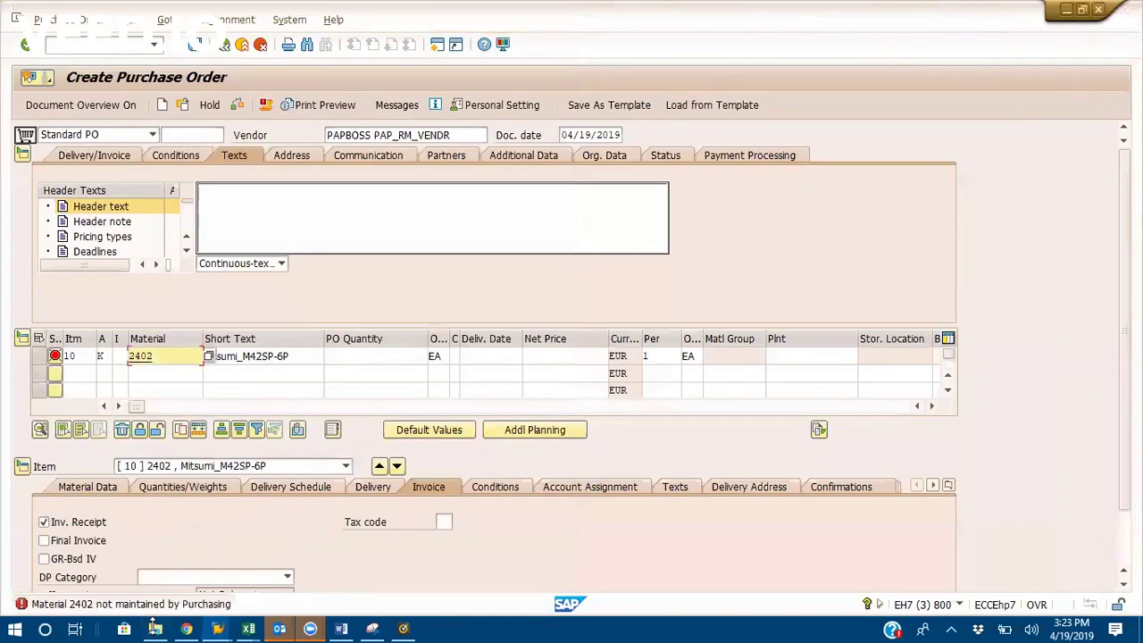
Remove material 2402 from item 10 and reopen the search showing all search-help tabs.
key("BackSpace")
key("BackSpace")
key("BackSpace")
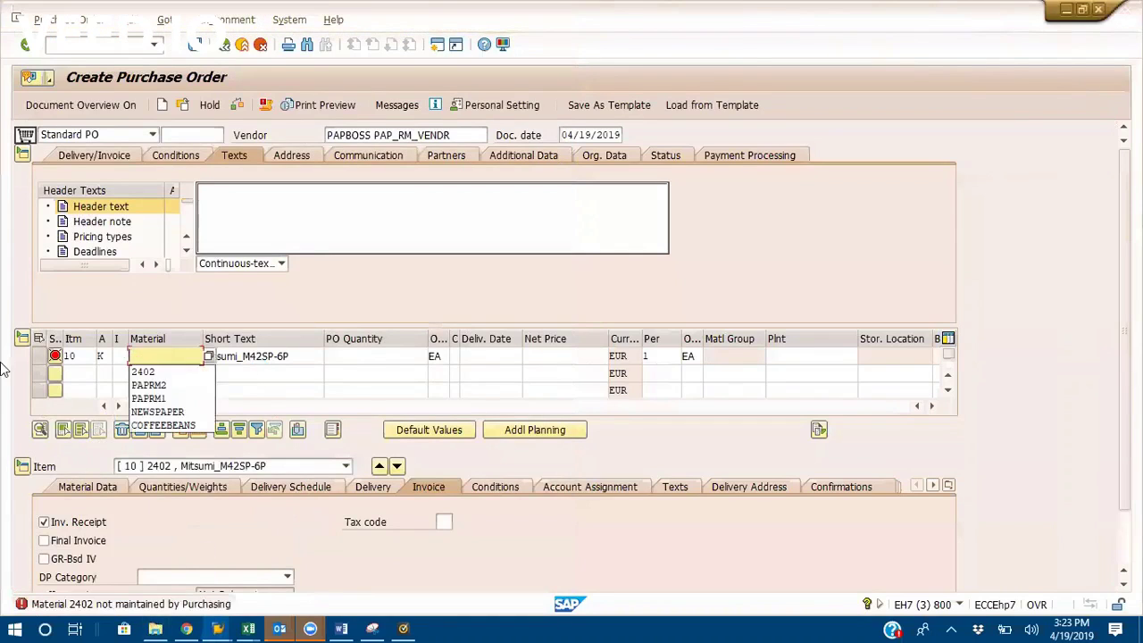
left_click(211, 357)
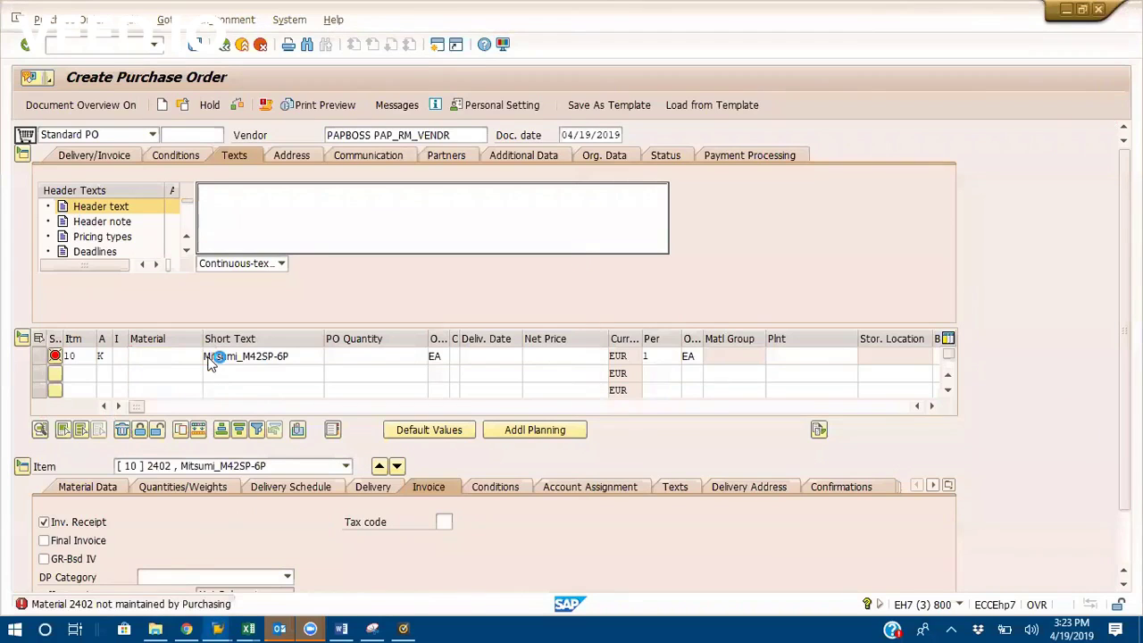
key("F4")
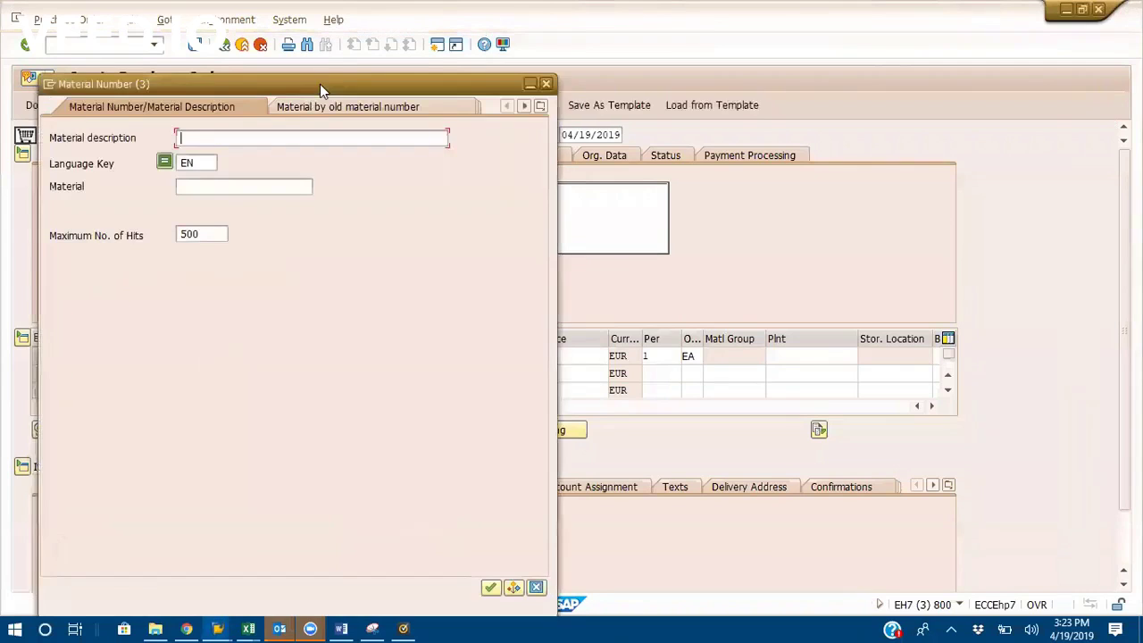
left_click_drag(319, 83, 716, 33)
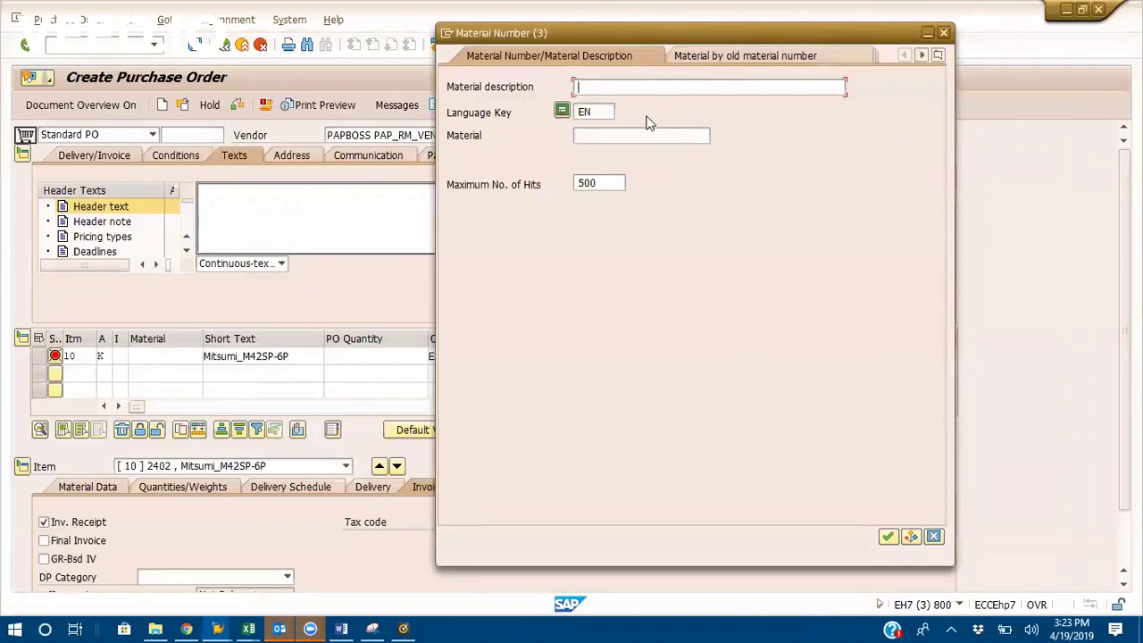
left_click(939, 57)
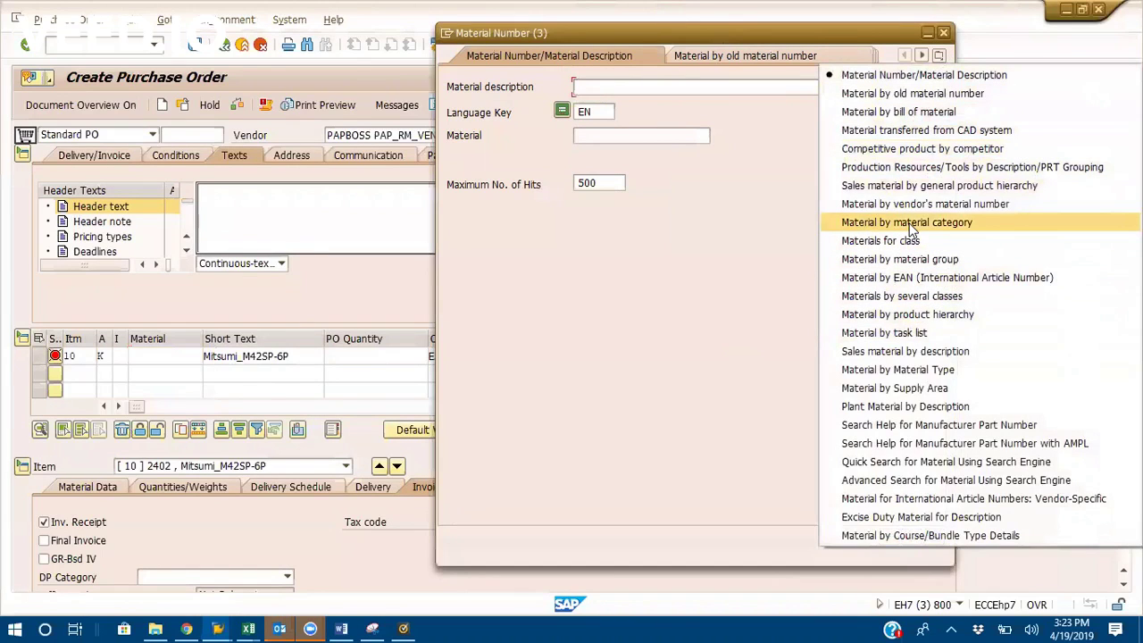
Search materials of type DIEN (Service) and assign ALL LETTER CHECKS (A/C-CHECK) to item 10.
left_click(911, 370)
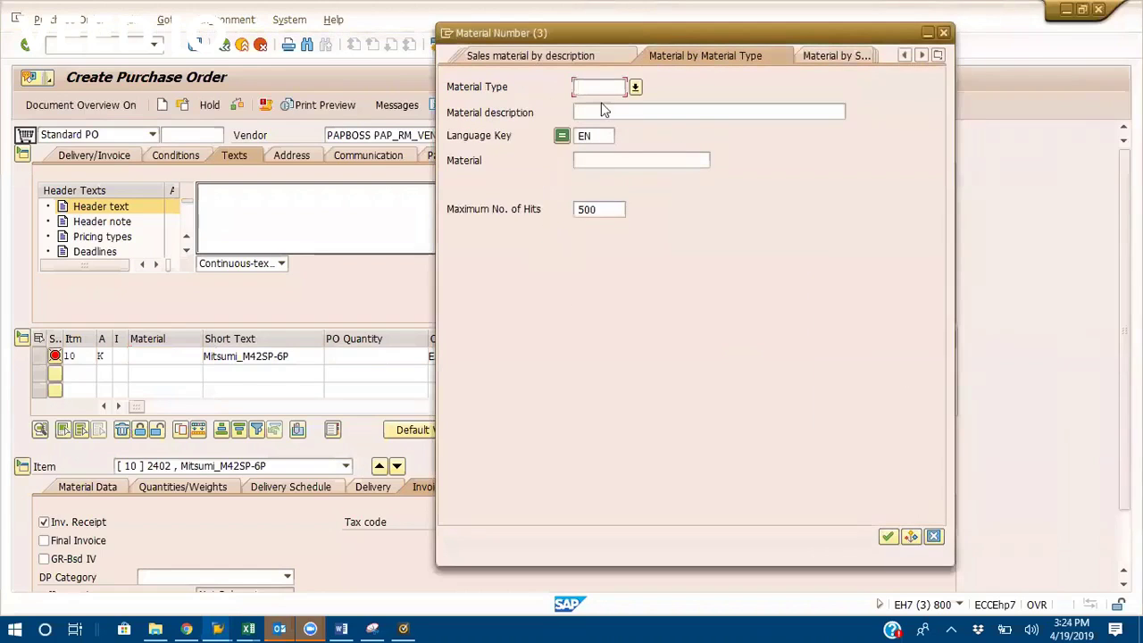
left_click(635, 87)
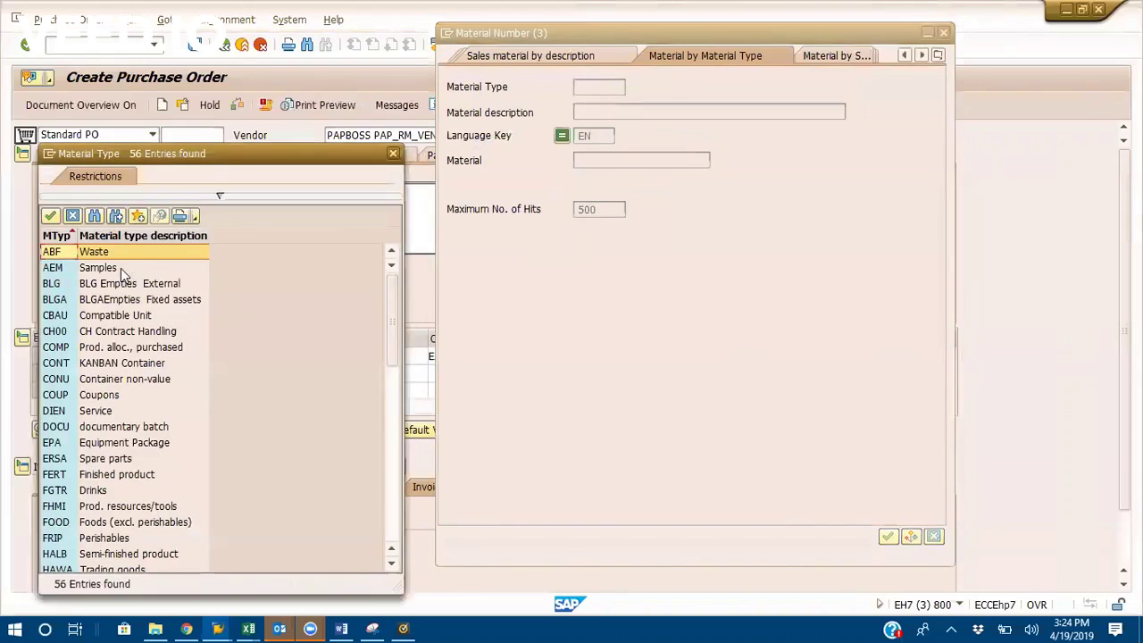
left_click(116, 412)
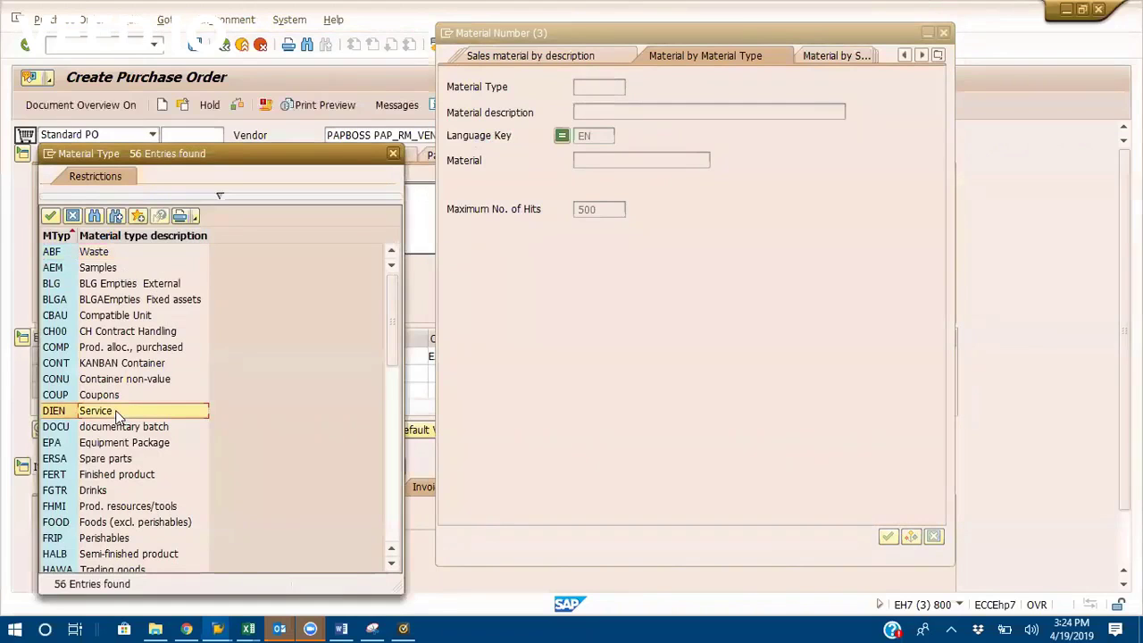
double_click(116, 411)
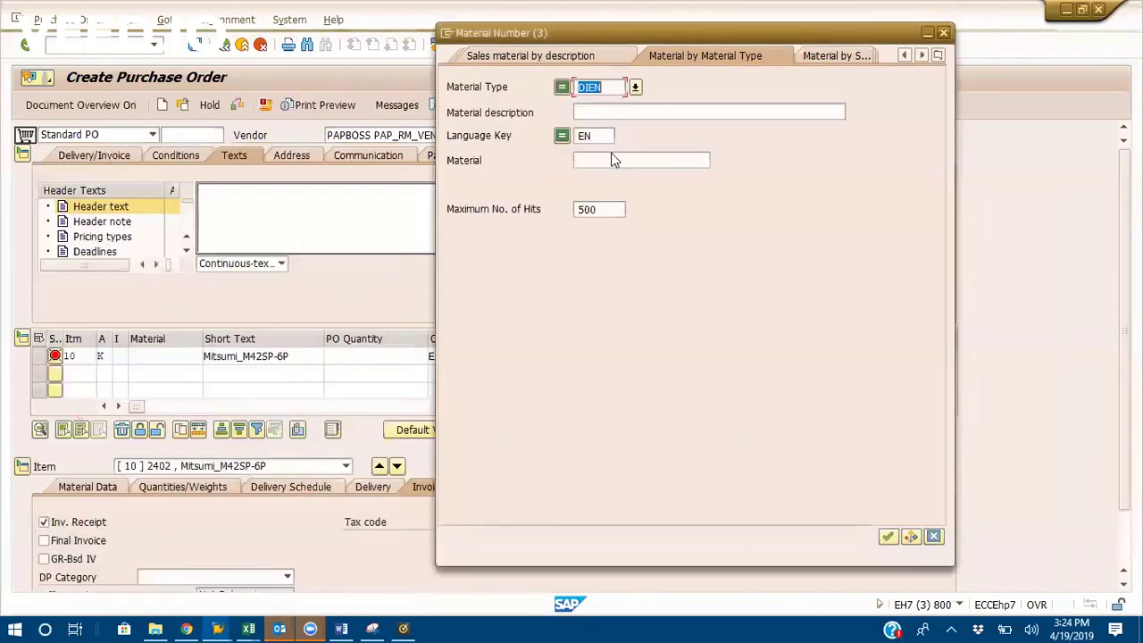
left_click(608, 108)
key("Return")
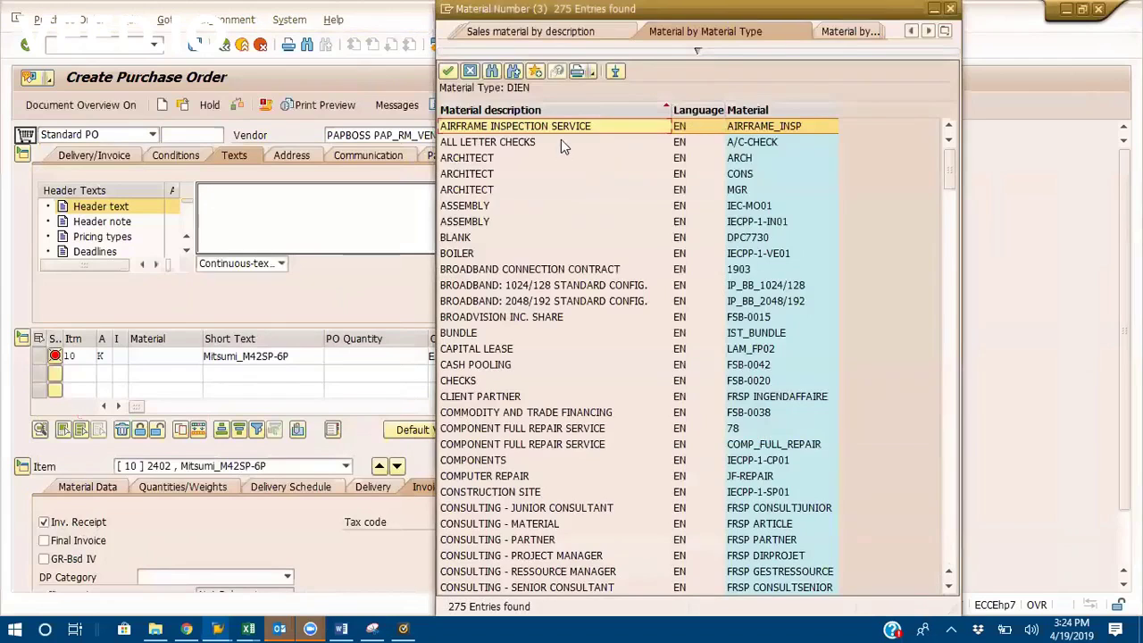
double_click(561, 142)
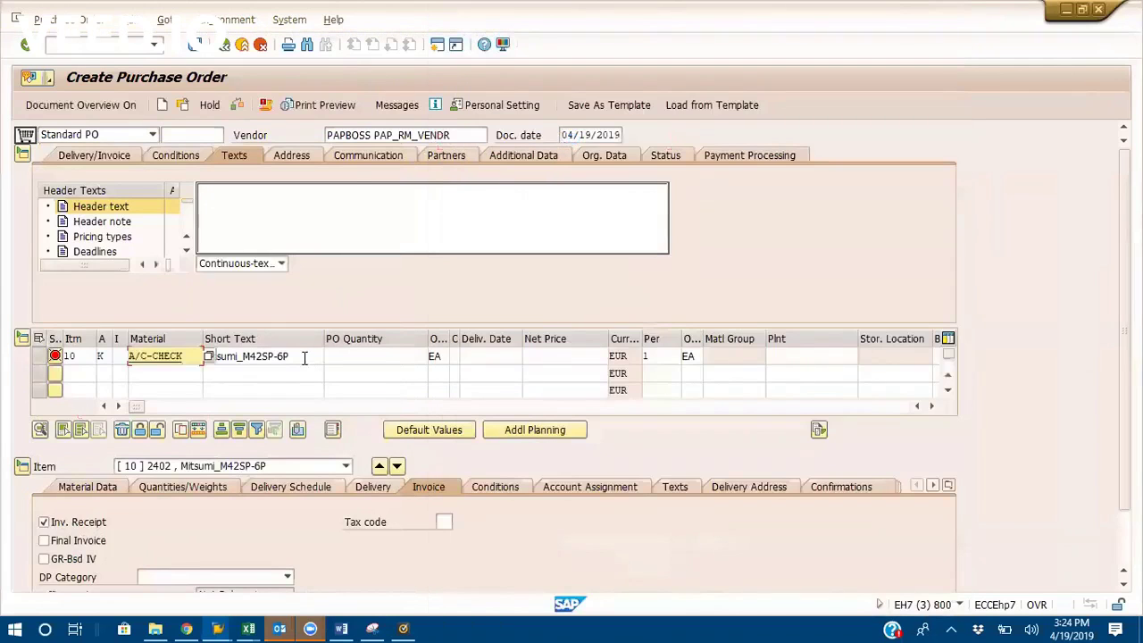
Confirm A/C-CHECK on item 10, then erase it and search materials by supply area.
key("Return")
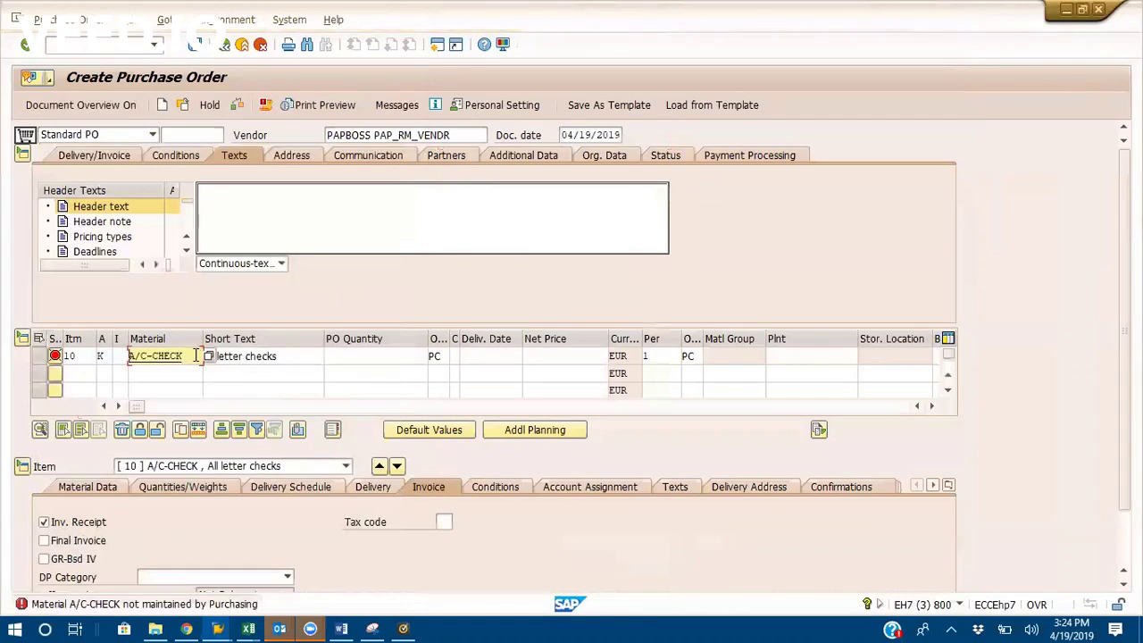
left_click_drag(200, 356, 5, 366)
key("BackSpace")
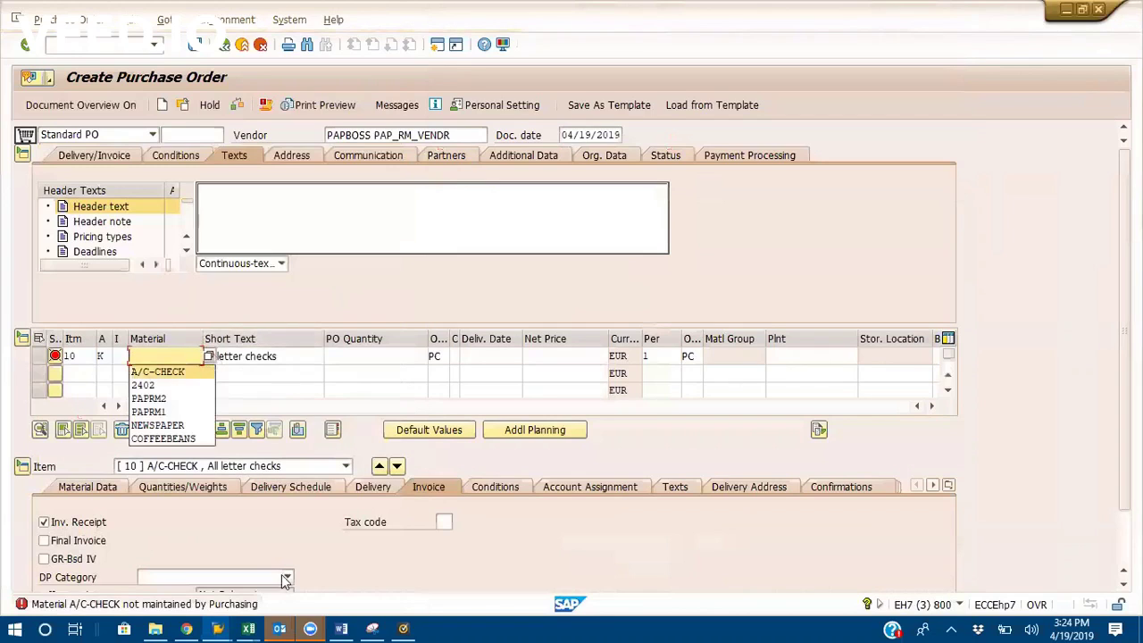
left_click(212, 364)
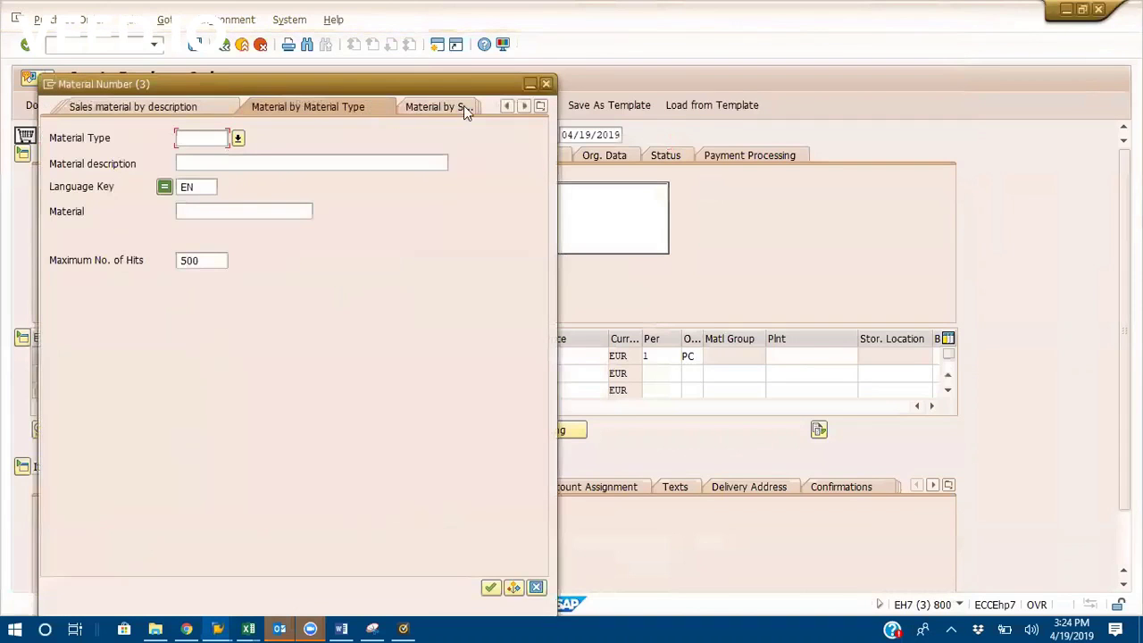
left_click(450, 107)
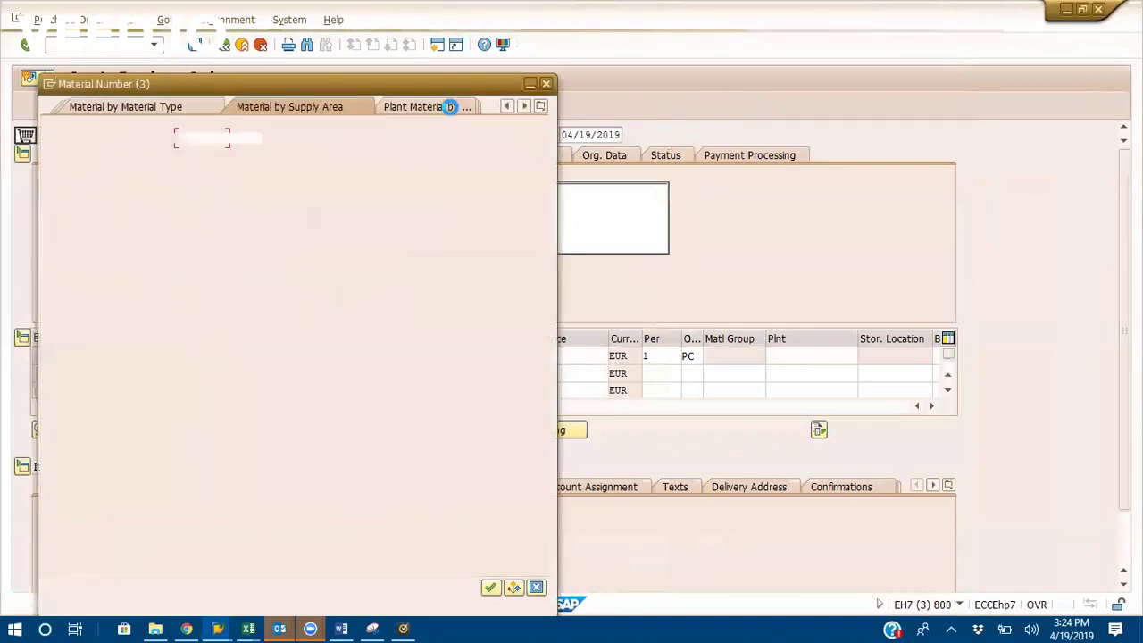